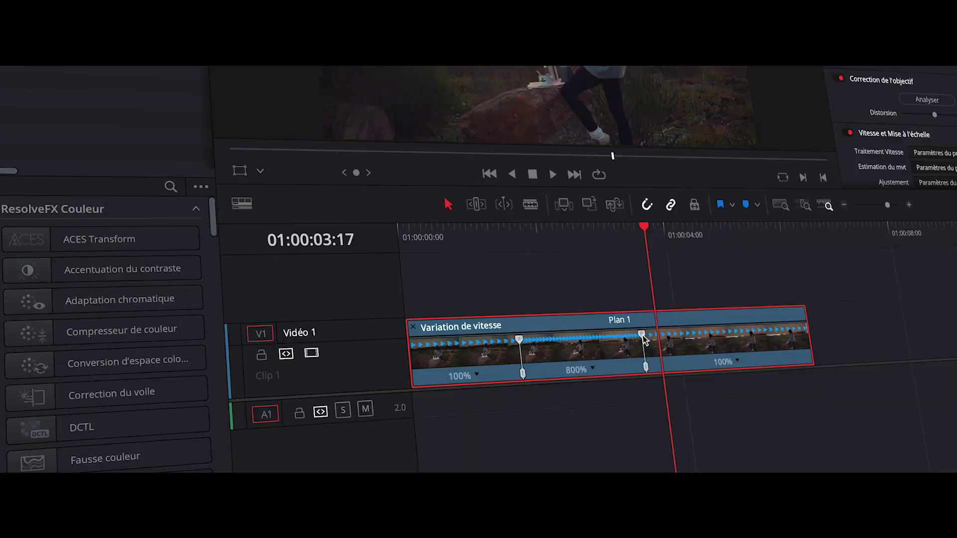
Step: Shorten the fast section, then widen the Bezier eases on both speed keyframes into a smooth bell
{"action": "left_click_drag", "start_coordinate": [563, 328], "coordinate": [545, 329]}
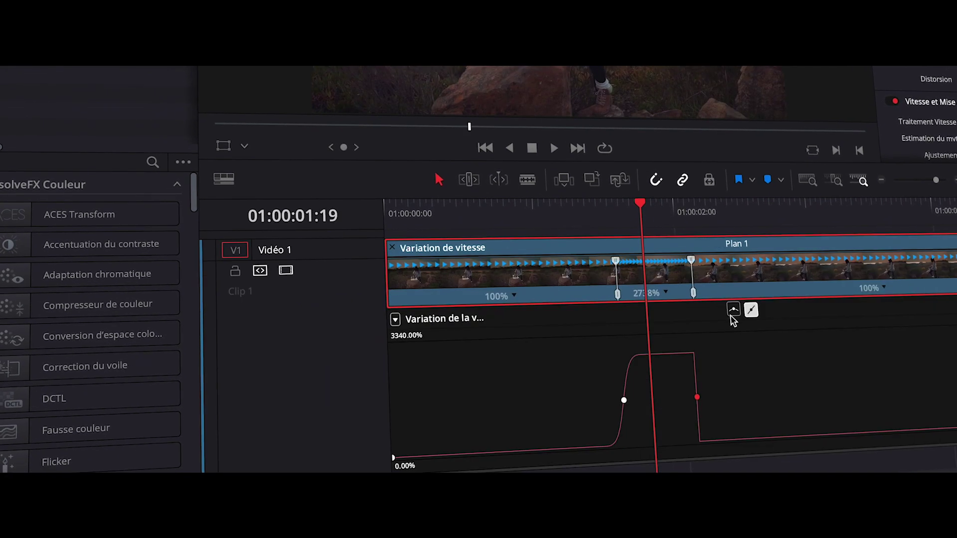
{"action": "left_click", "coordinate": [735, 309]}
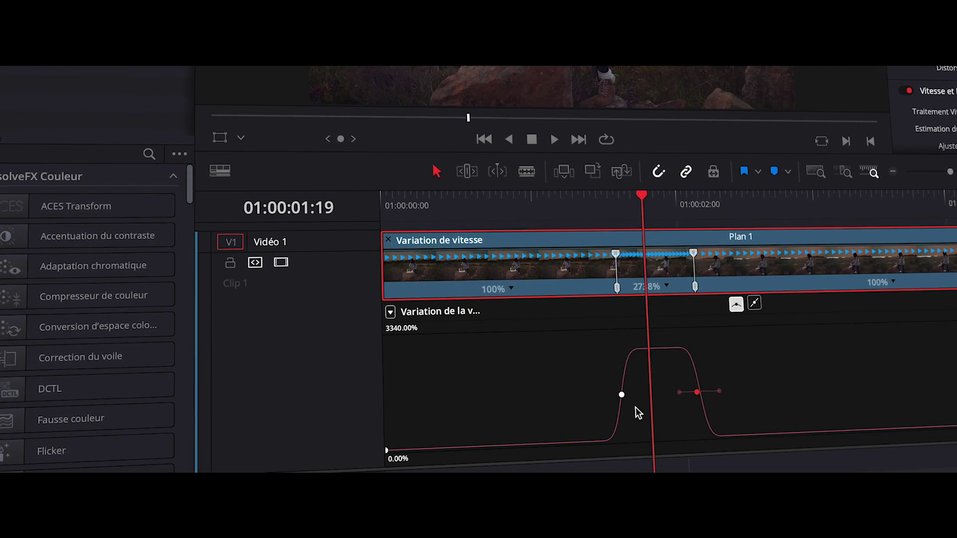
{"action": "left_click_drag", "start_coordinate": [719, 394], "coordinate": [731, 394]}
{"action": "left_click_drag", "start_coordinate": [618, 386], "coordinate": [699, 380]}
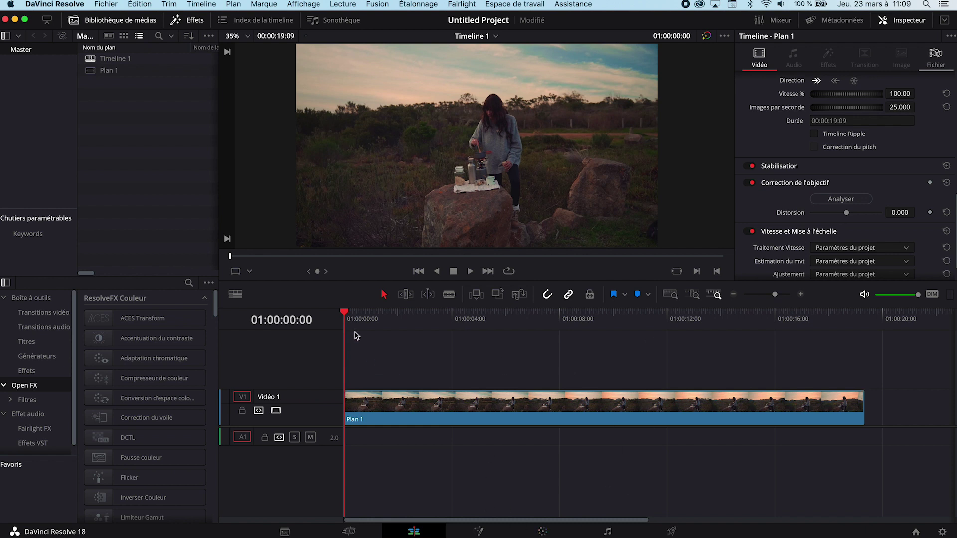
Step: Scrub through Plan 1 from start to end, park near 01:00:02:03, and select the clip on V1
{"action": "left_click_drag", "start_coordinate": [348, 314], "coordinate": [481, 315]}
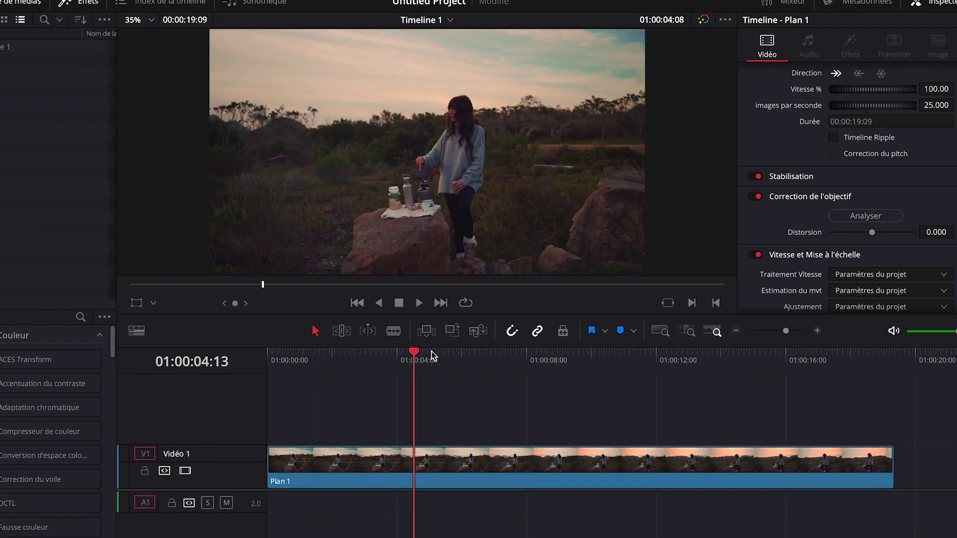
{"action": "mouse_move", "coordinate": [431, 355]}
{"action": "left_mouse_down"}
{"action": "mouse_move", "coordinate": [563, 362]}
{"action": "mouse_move", "coordinate": [484, 368]}
{"action": "left_mouse_up"}
{"action": "left_click", "coordinate": [313, 355]}
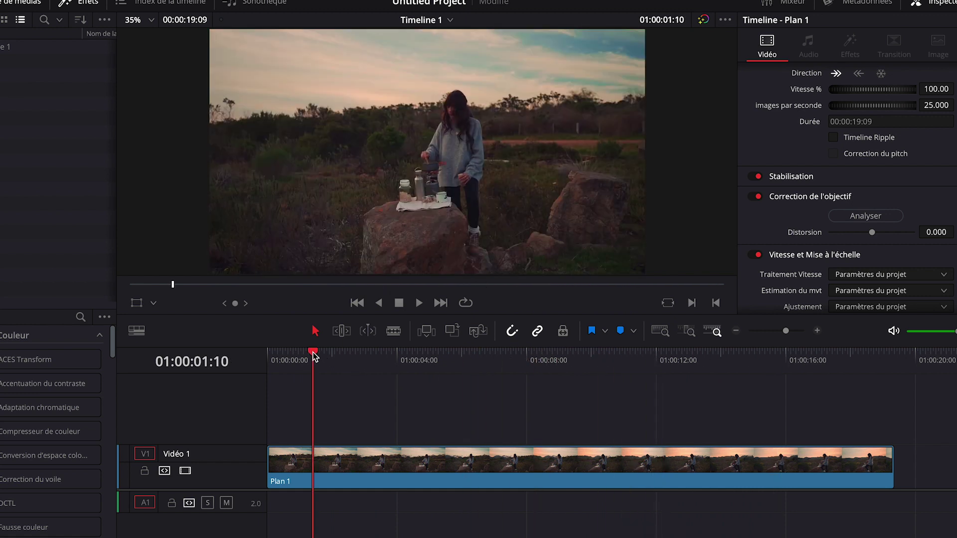
{"action": "left_click", "coordinate": [855, 357]}
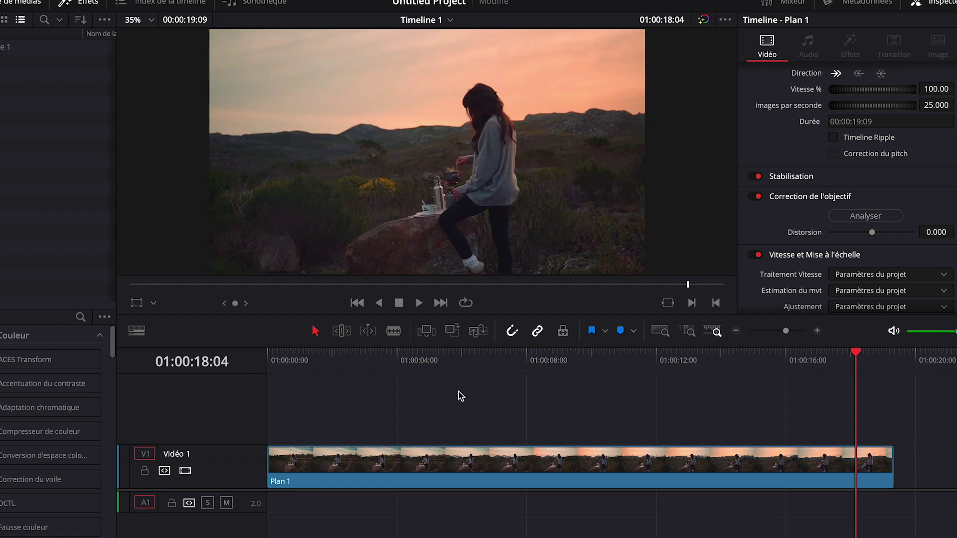
{"action": "left_click", "coordinate": [336, 355]}
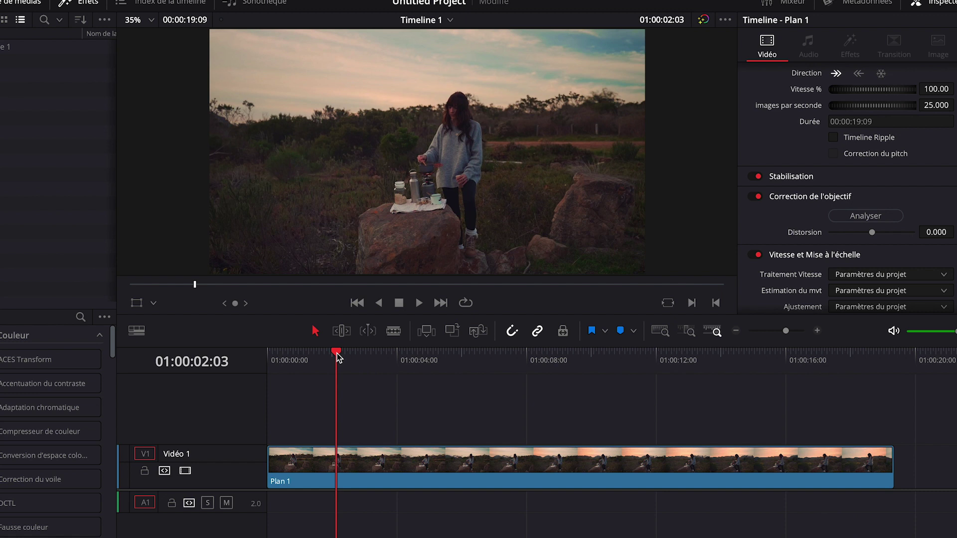
{"action": "left_click", "coordinate": [376, 474]}
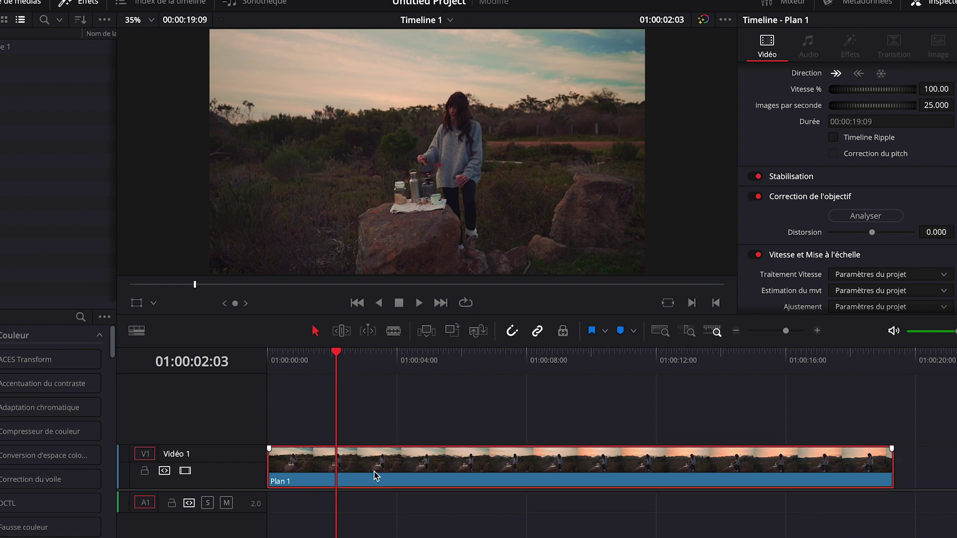
Step: Enable Commandes de variation de vitesse (Retime Controls) on Plan 1 from its context menu
{"action": "right_click", "coordinate": [374, 471]}
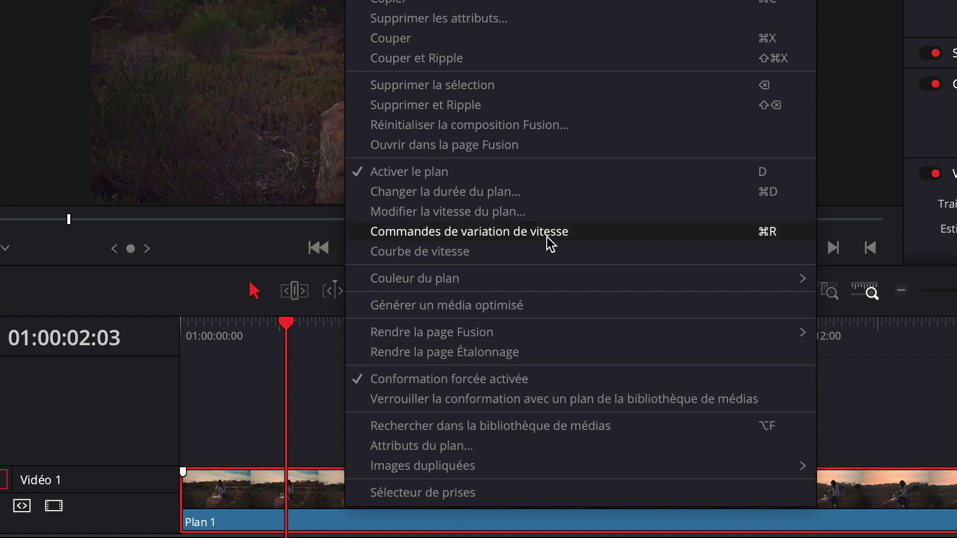
{"action": "left_click", "coordinate": [552, 242]}
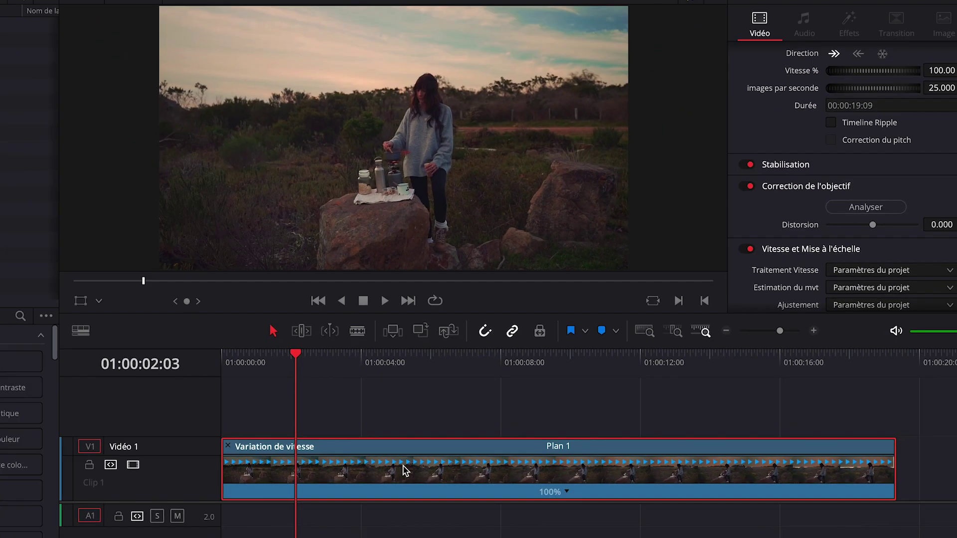
Step: Add a speed point near 01:00:01:04 at the clip start, then move the playhead toward the end
{"action": "mouse_move", "coordinate": [297, 358]}
{"action": "left_mouse_down"}
{"action": "mouse_move", "coordinate": [221, 360]}
{"action": "mouse_move", "coordinate": [286, 358]}
{"action": "mouse_move", "coordinate": [277, 359]}
{"action": "left_mouse_up"}
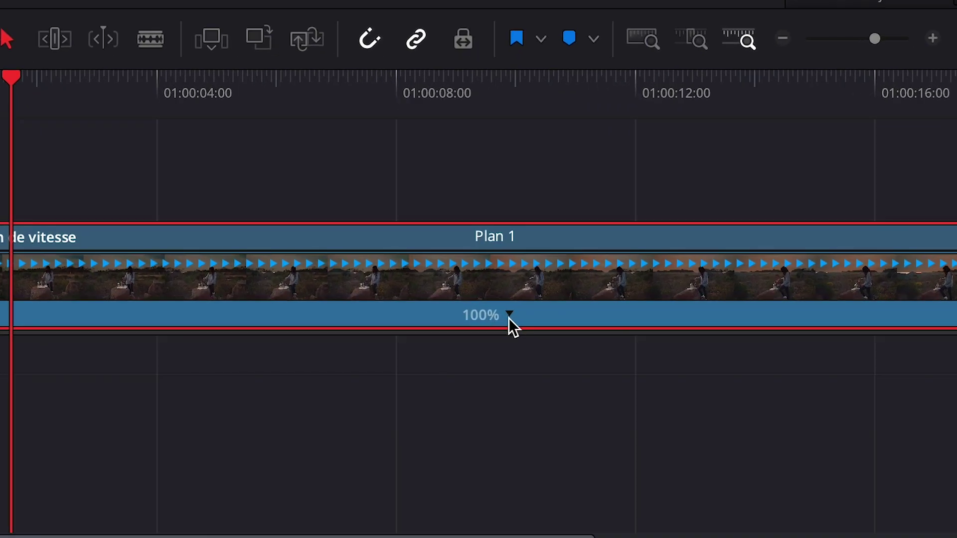
{"action": "left_click", "coordinate": [509, 314]}
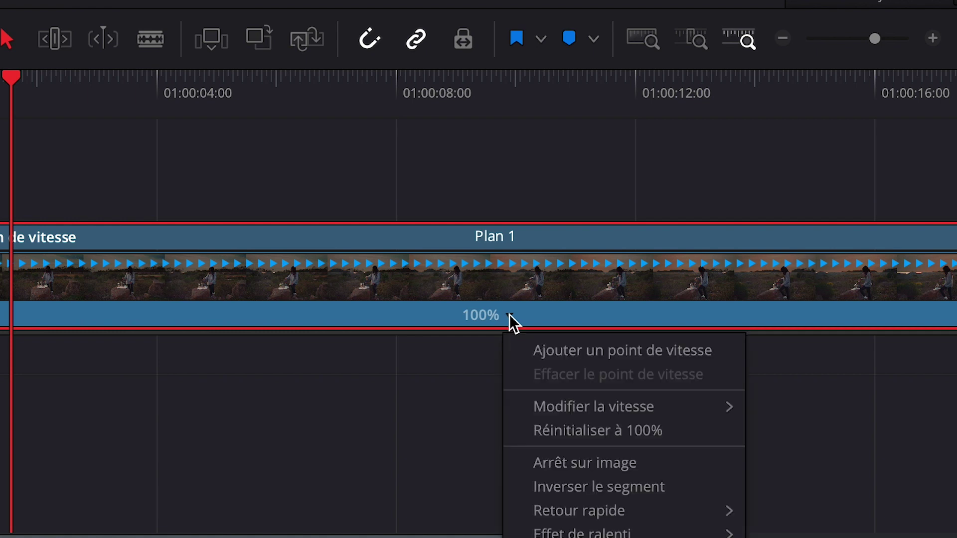
{"action": "left_click", "coordinate": [672, 348]}
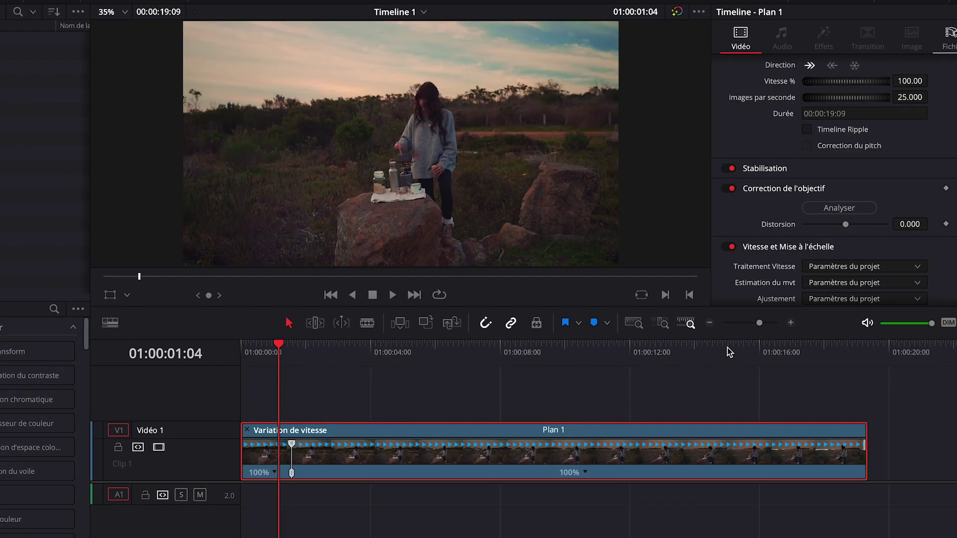
{"action": "mouse_move", "coordinate": [759, 348]}
{"action": "left_mouse_down"}
{"action": "mouse_move", "coordinate": [788, 347]}
{"action": "mouse_move", "coordinate": [775, 405]}
{"action": "left_mouse_up"}
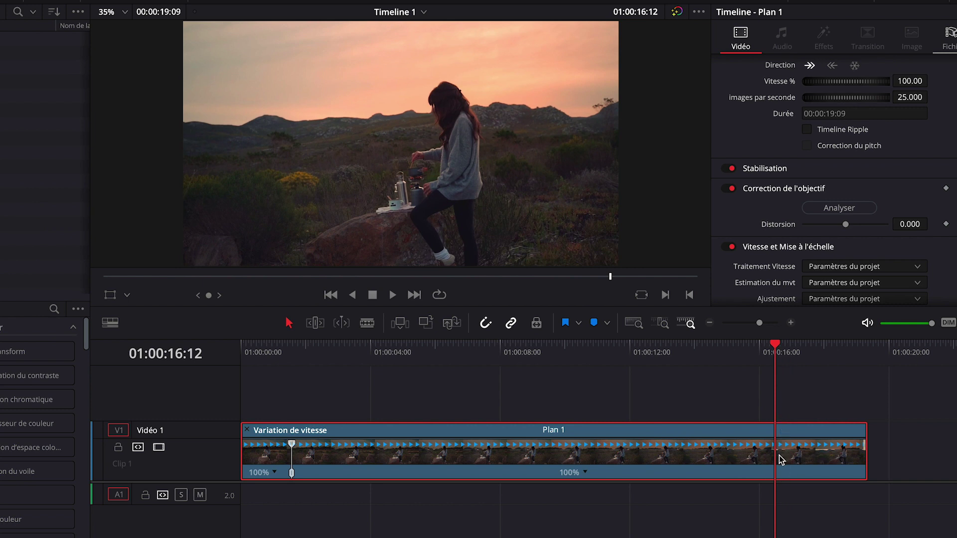
Step: Add a second speed point at 01:00:16:12, then scrub through the three sections to check them
{"action": "left_click", "coordinate": [587, 474]}
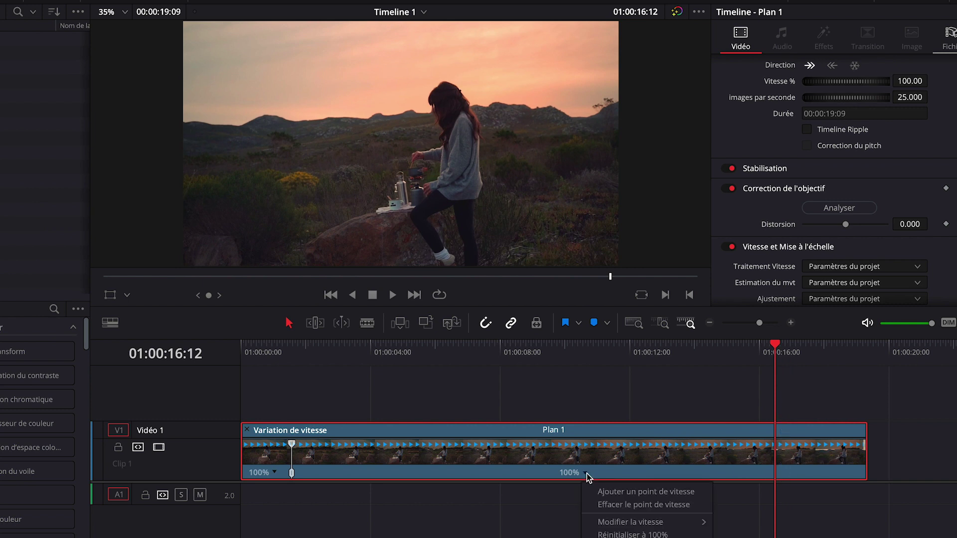
{"action": "left_click", "coordinate": [614, 493]}
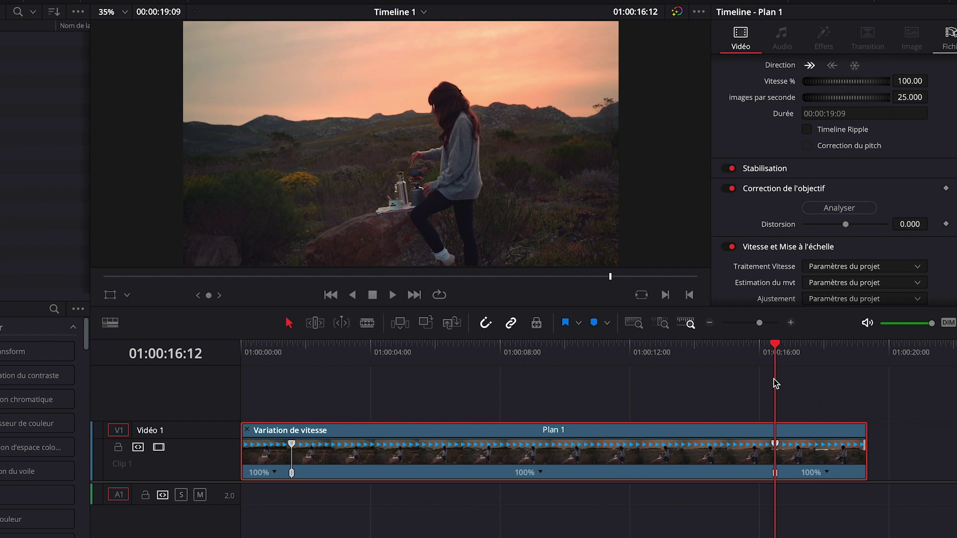
{"action": "left_click", "coordinate": [751, 350]}
{"action": "left_click", "coordinate": [265, 349]}
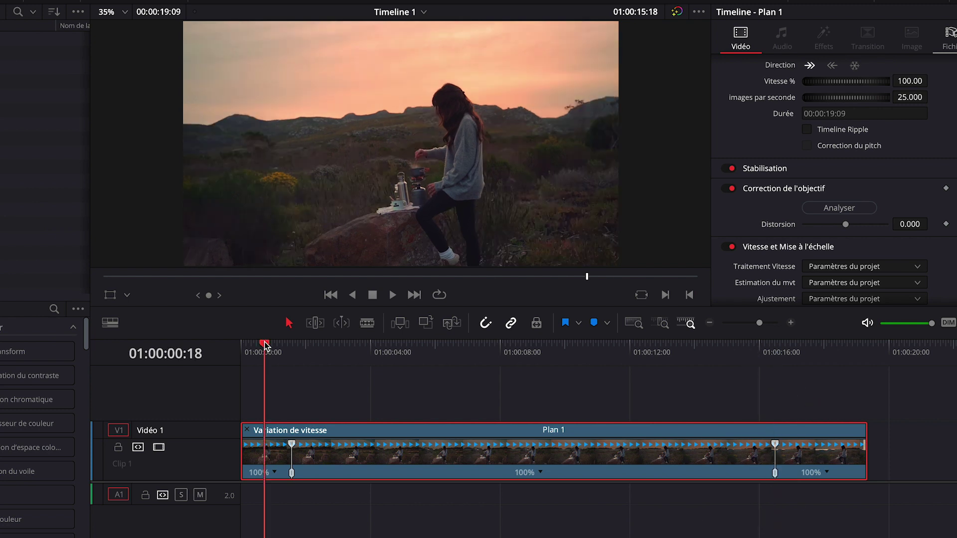
{"action": "left_click", "coordinate": [789, 349]}
{"action": "left_click_drag", "start_coordinate": [789, 348], "coordinate": [805, 350]}
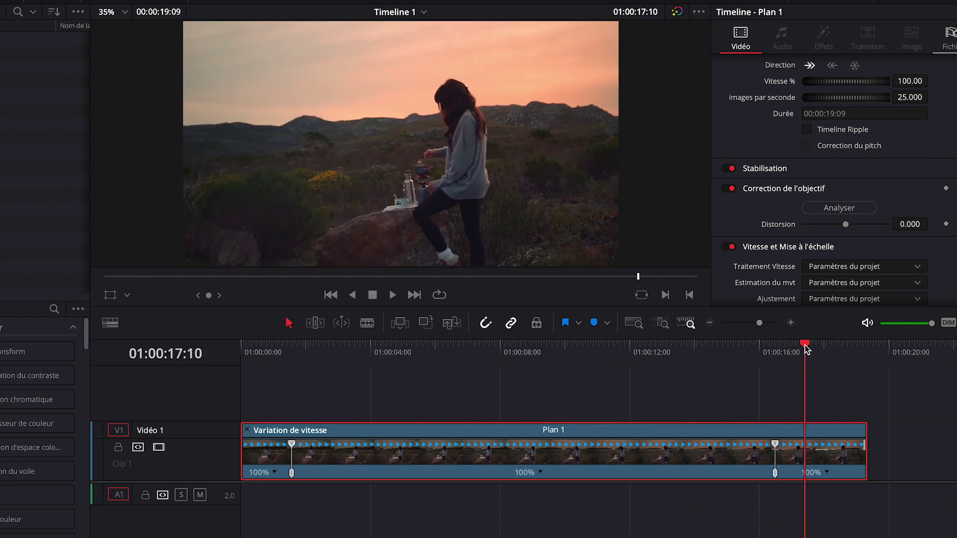
{"action": "left_click", "coordinate": [534, 349]}
{"action": "left_click", "coordinate": [397, 349]}
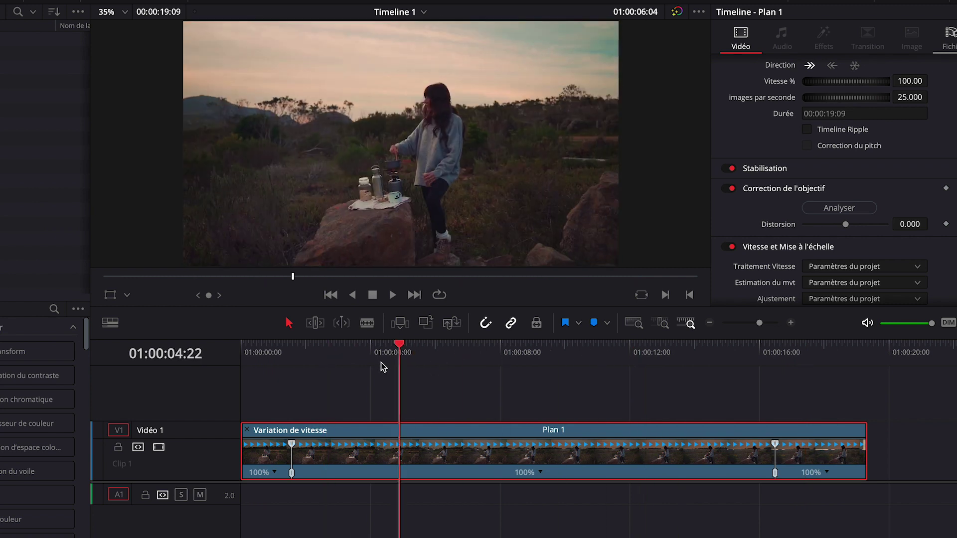
{"action": "left_click", "coordinate": [533, 349]}
{"action": "left_click", "coordinate": [476, 368]}
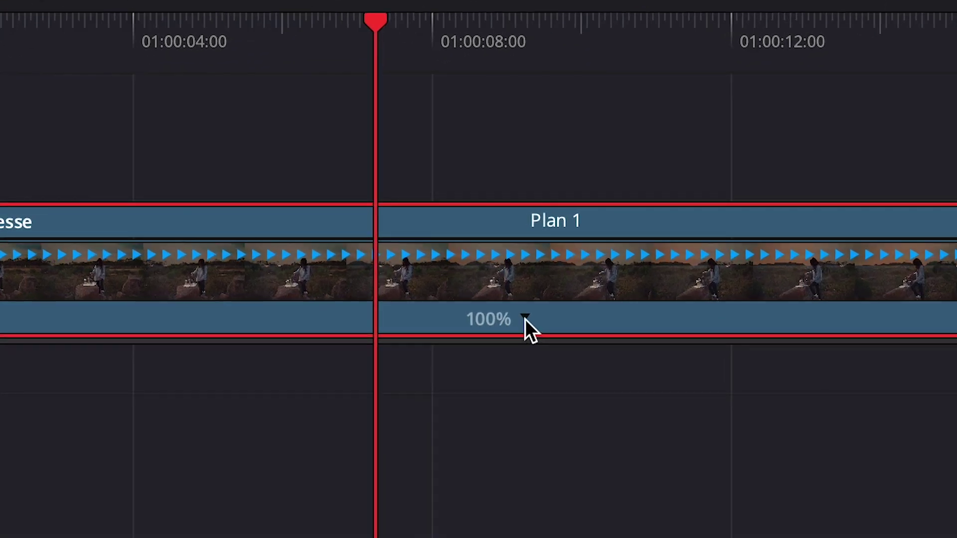
Step: Set the middle section to 800% via Modifier la vitesse, zoom in, and play from near the start
{"action": "left_click", "coordinate": [524, 319]}
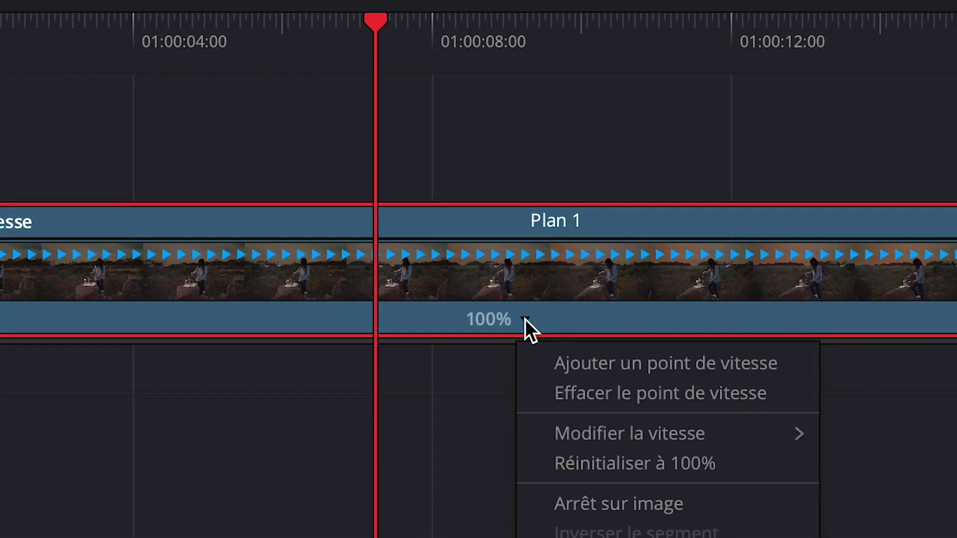
{"action": "mouse_move", "coordinate": [581, 432]}
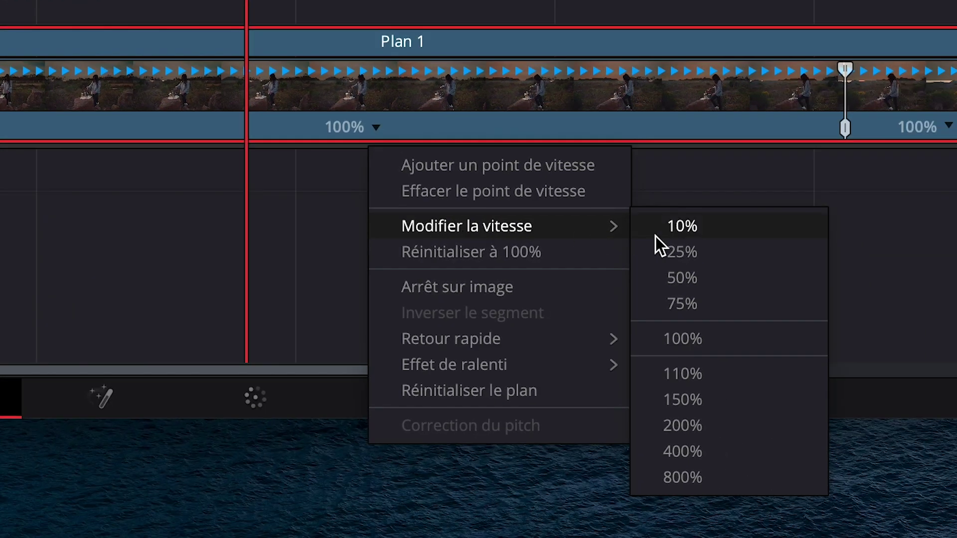
{"action": "left_click", "coordinate": [687, 479]}
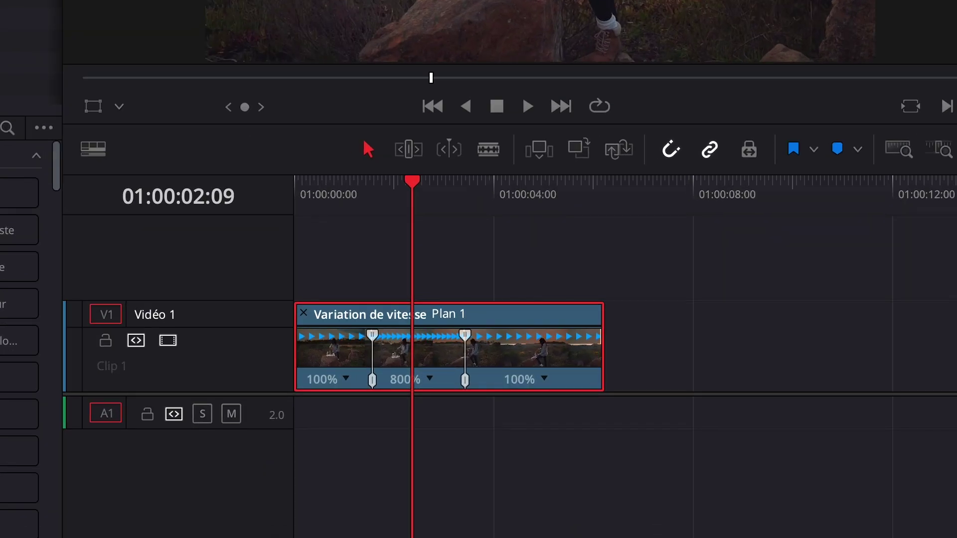
{"action": "key", "text": "ctrl+equal"}
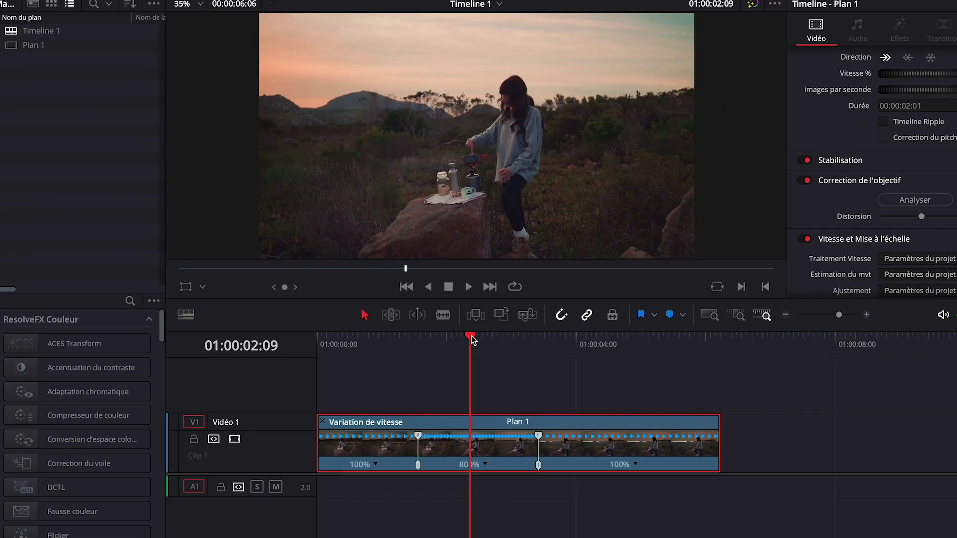
{"action": "left_click_drag", "start_coordinate": [471, 335], "coordinate": [370, 340]}
{"action": "key", "text": "space"}
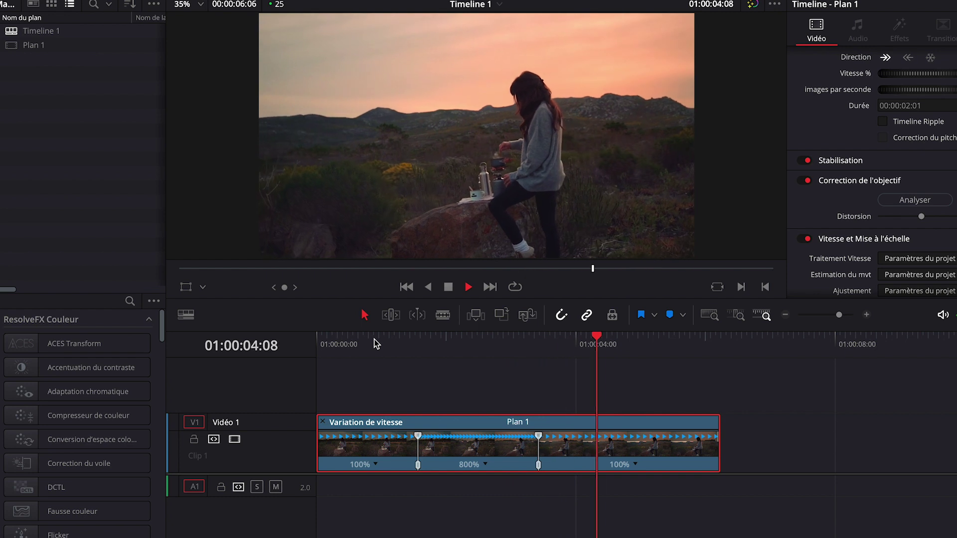
Step: Stop playback at 01:00:02:08 and keep the middle section's speed at 800%
{"action": "key", "text": "space"}
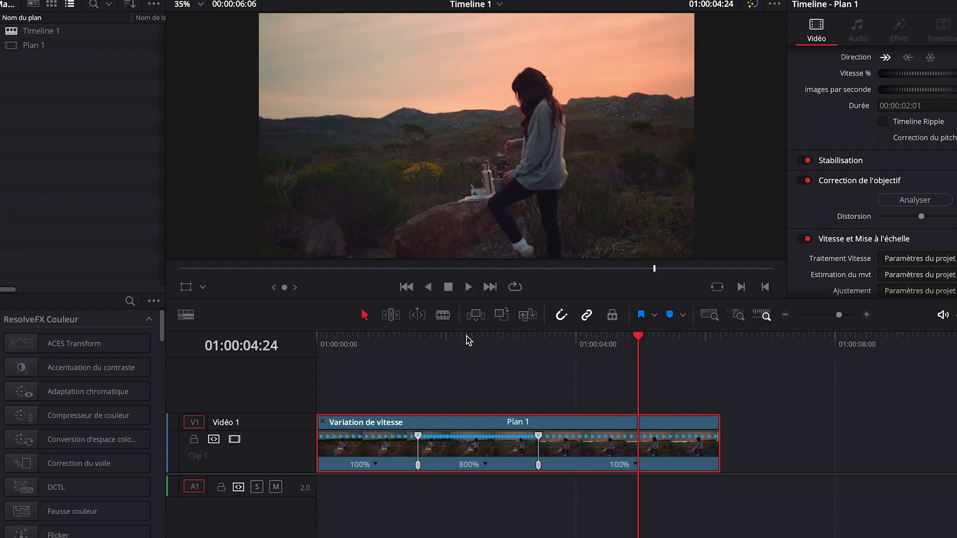
{"action": "left_click", "coordinate": [466, 337]}
{"action": "left_click", "coordinate": [486, 463]}
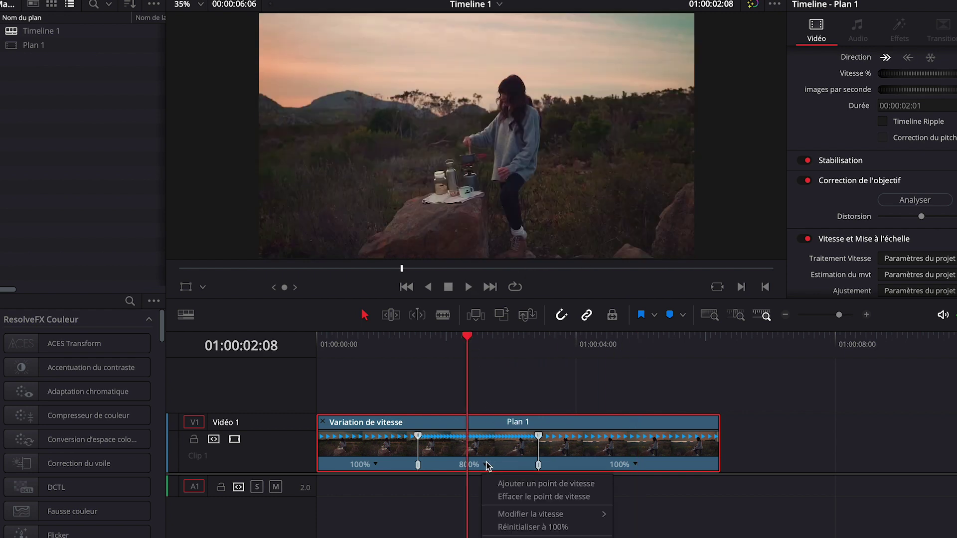
{"action": "mouse_move", "coordinate": [491, 515]}
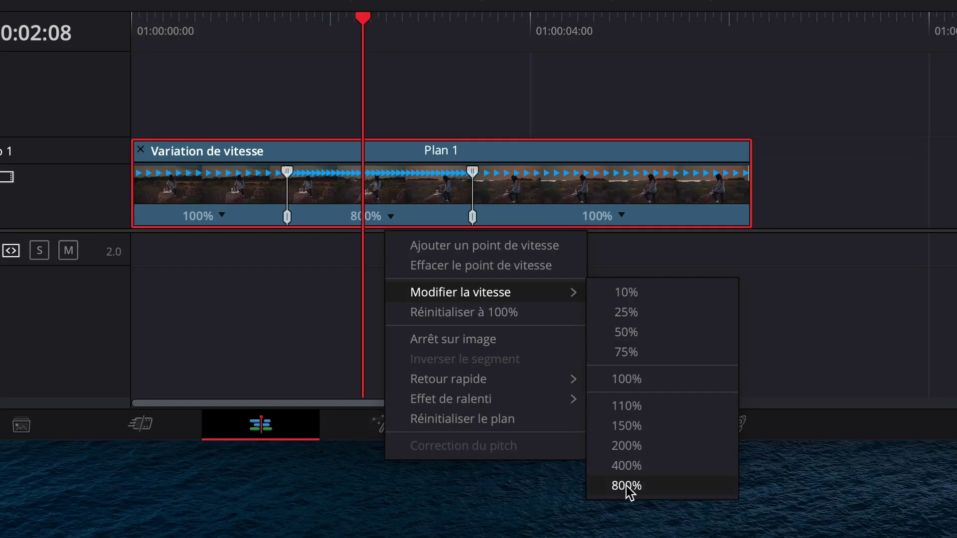
{"action": "left_click", "coordinate": [627, 485]}
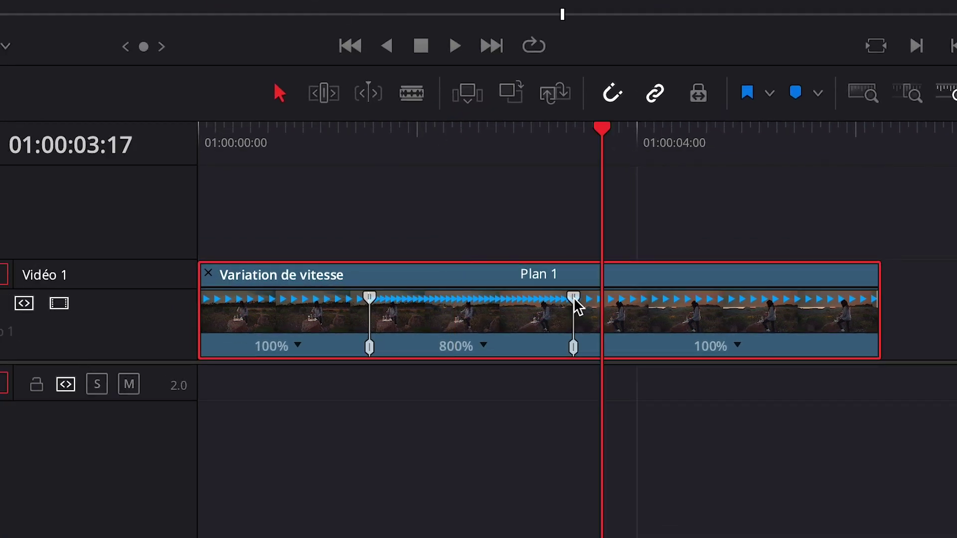
Step: Narrow the fast middle section past 2000% speed and shift its end point later
{"action": "left_click_drag", "start_coordinate": [574, 299], "coordinate": [428, 299]}
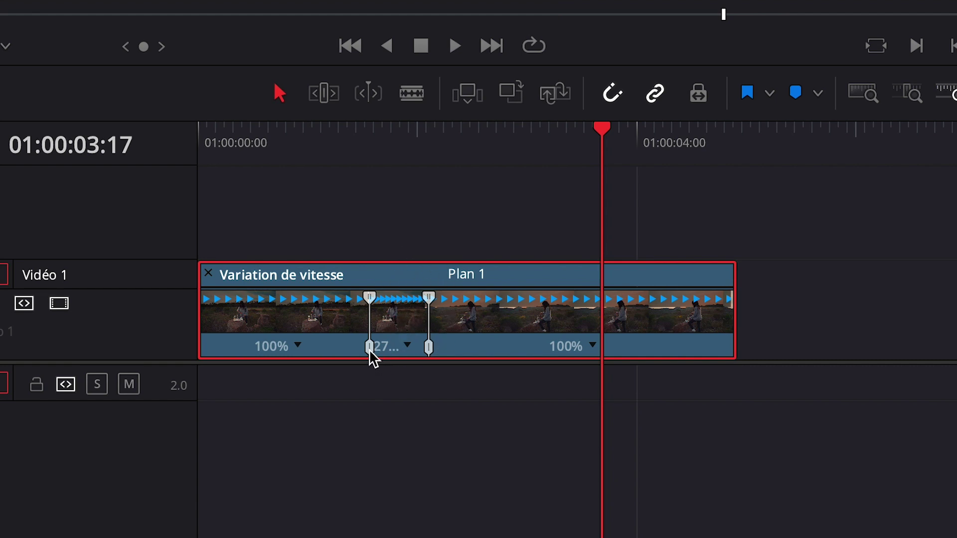
{"action": "left_click_drag", "start_coordinate": [370, 347], "coordinate": [392, 352]}
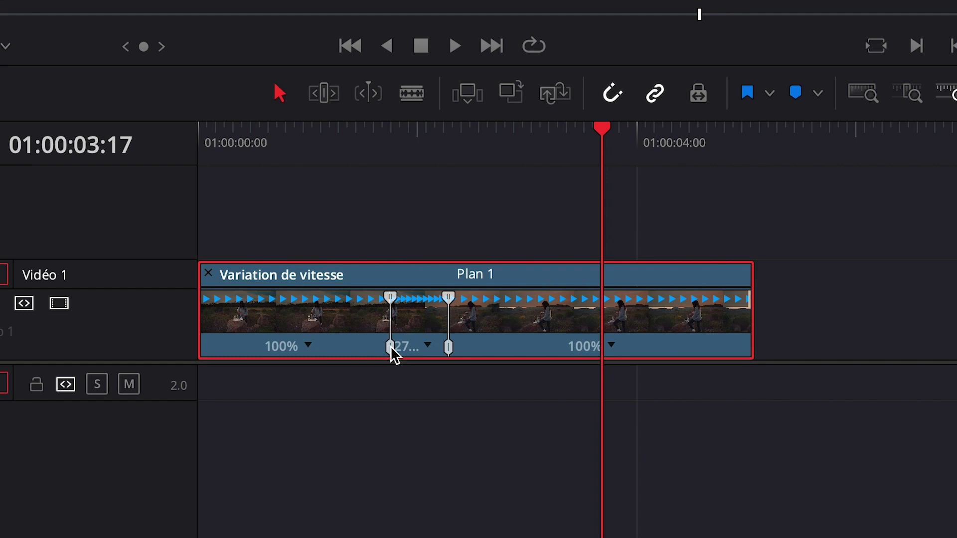
{"action": "left_click", "coordinate": [385, 346]}
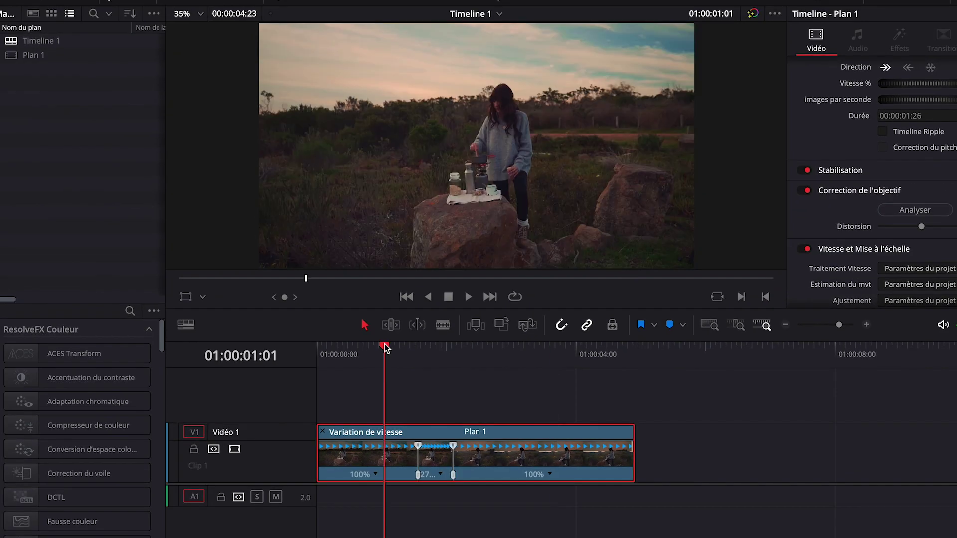
{"action": "key", "text": "space"}
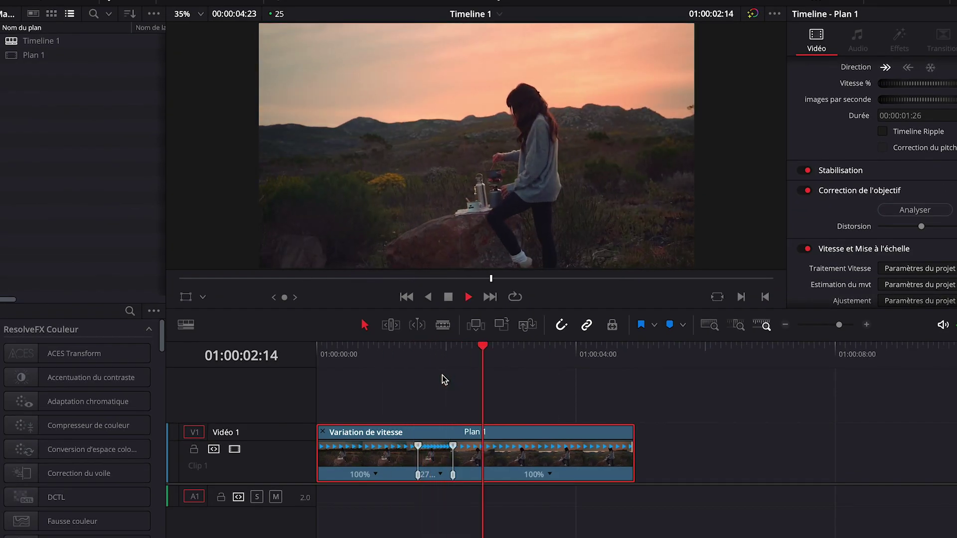
{"action": "key", "text": "space"}
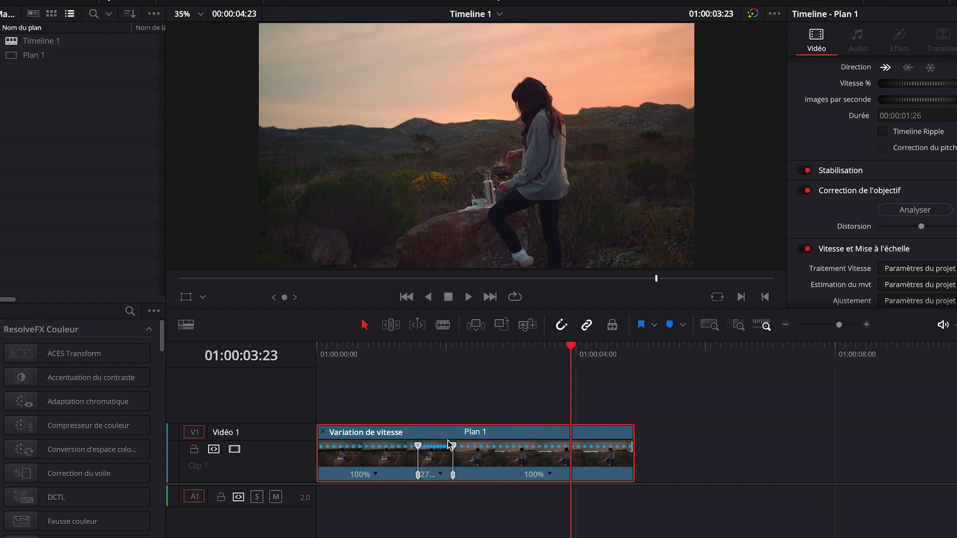
Step: Display Plan 1's Courbe de vitesse graphing Variation de la vitesse instead of frame position
{"action": "right_click", "coordinate": [474, 466]}
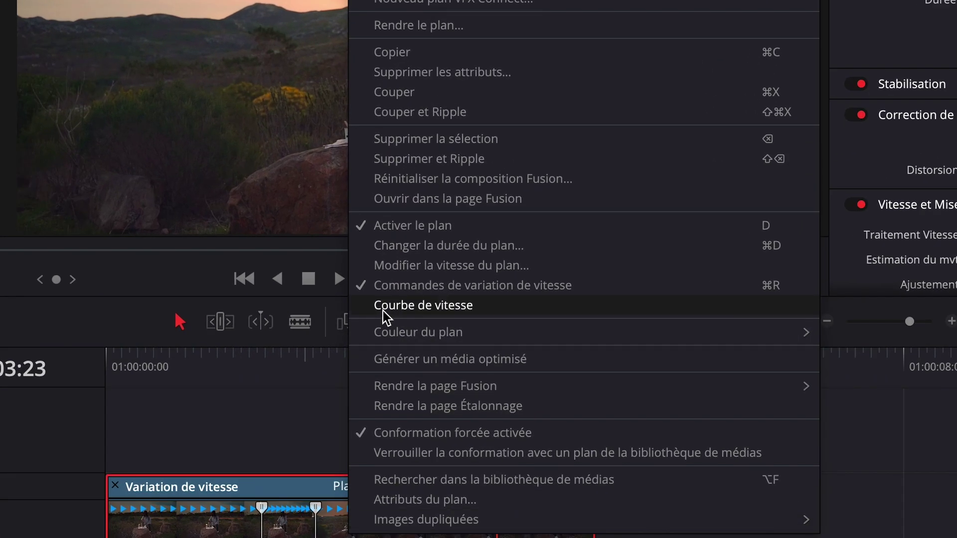
{"action": "left_click", "coordinate": [449, 314]}
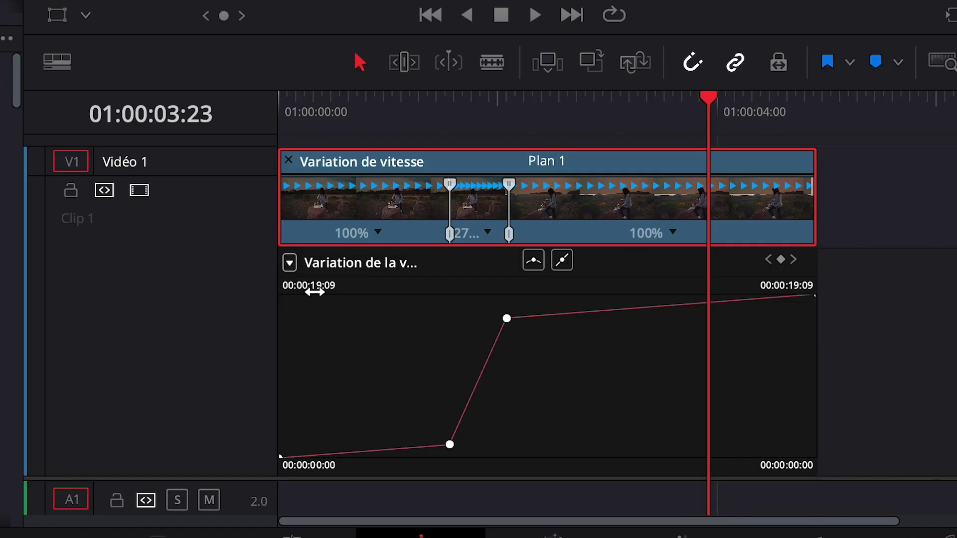
{"action": "left_click", "coordinate": [289, 263]}
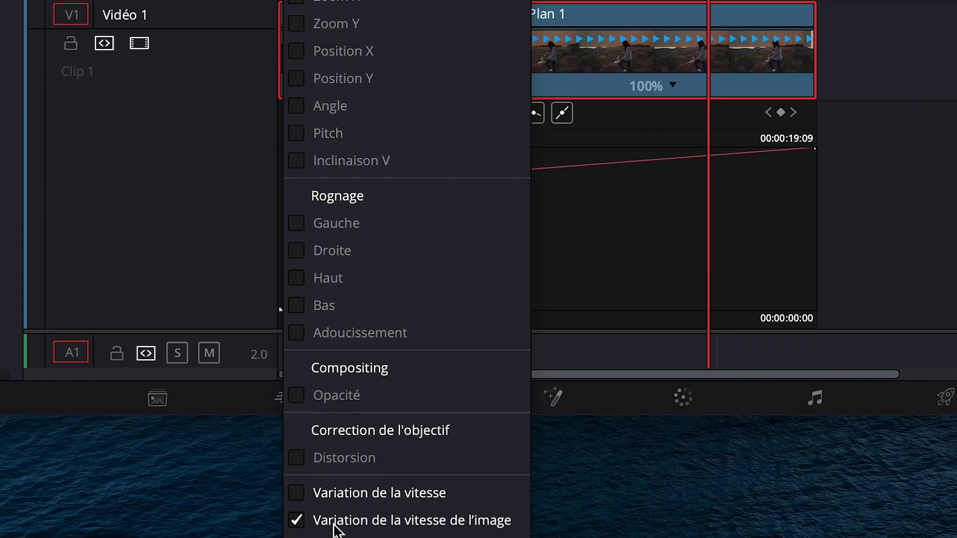
{"action": "left_click", "coordinate": [313, 491]}
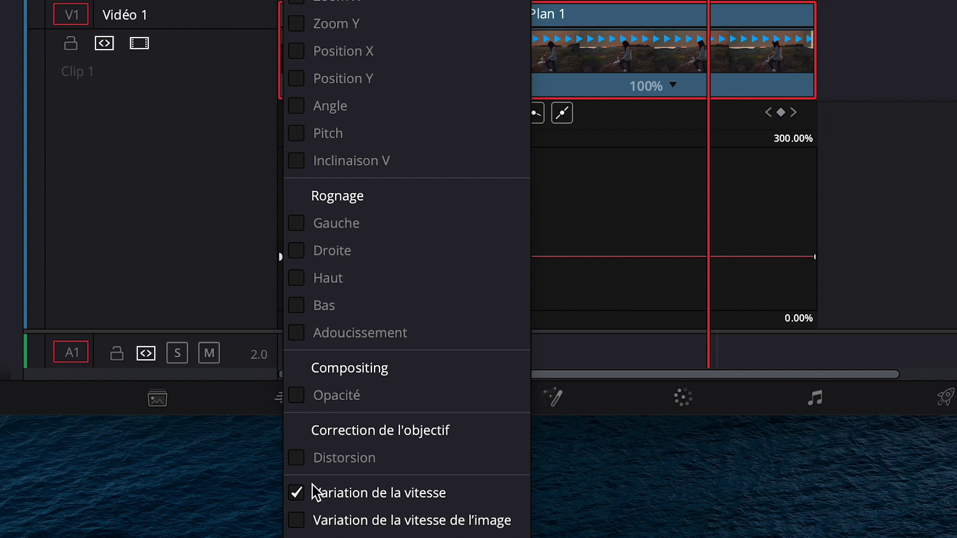
{"action": "left_click", "coordinate": [619, 199]}
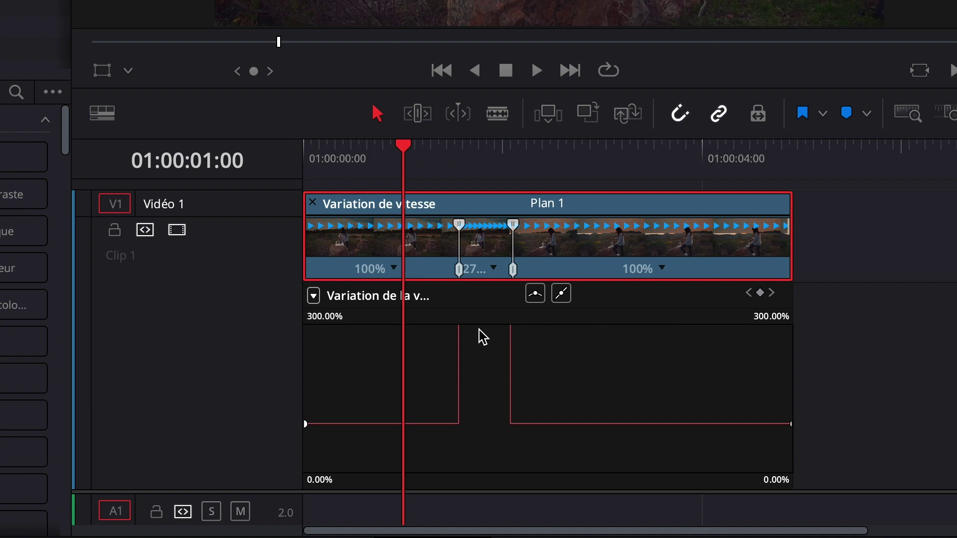
Step: Move the playhead to 01:00:01:19, raise the graph range to fit the ~2700% spike, and select its left keyframe
{"action": "left_click", "coordinate": [479, 150]}
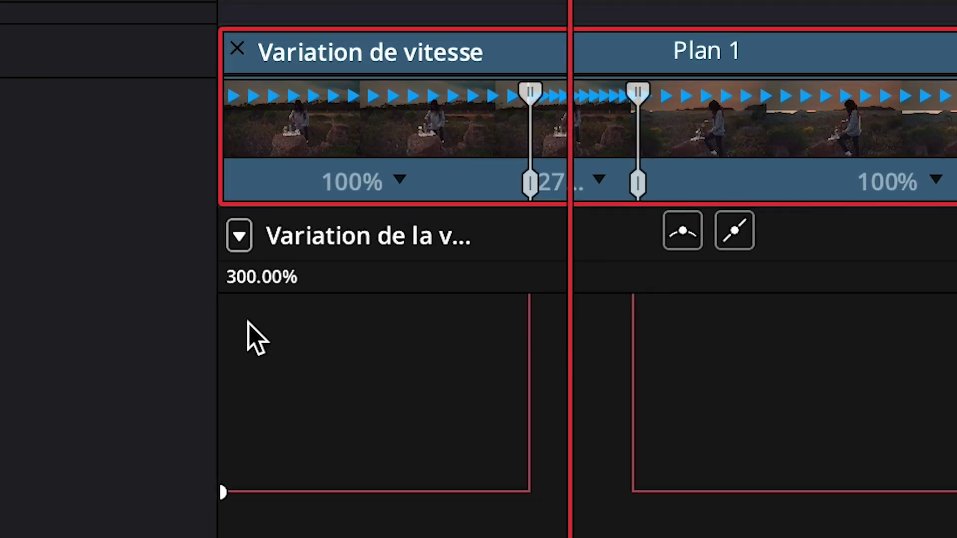
{"action": "left_click_drag", "start_coordinate": [252, 281], "coordinate": [854, 288]}
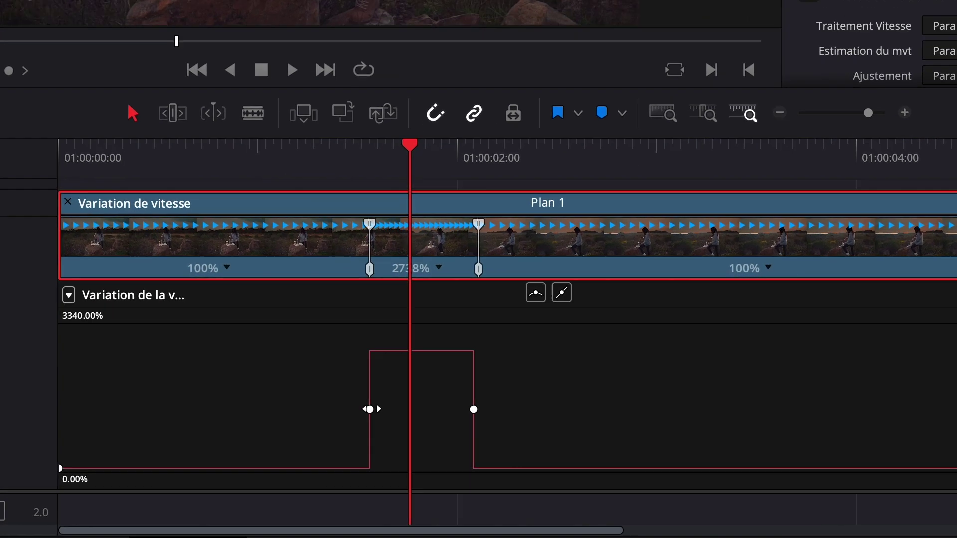
{"action": "left_click", "coordinate": [369, 409]}
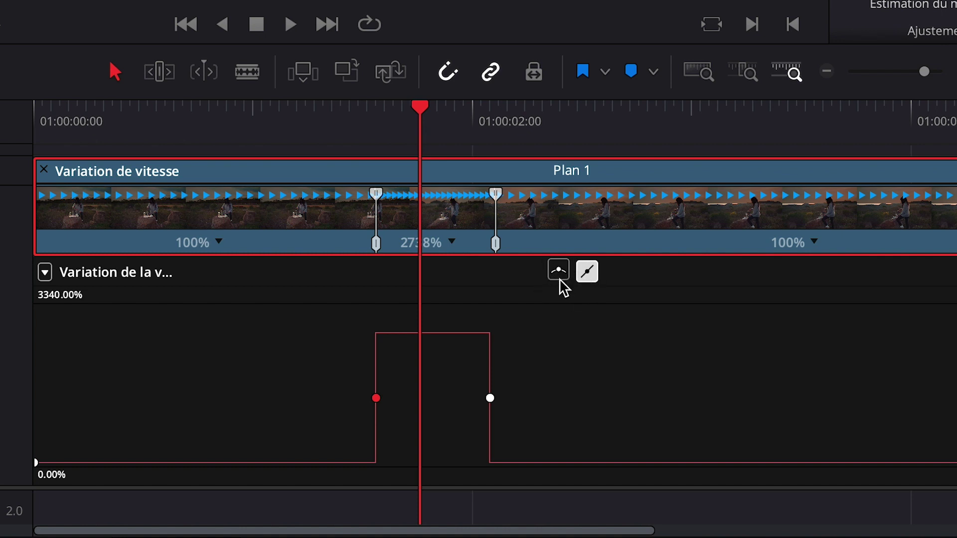
Step: Ease both speed keyframes, widen their Bezier handles, and park the playhead at 01:00:00:19
{"action": "left_click", "coordinate": [558, 275]}
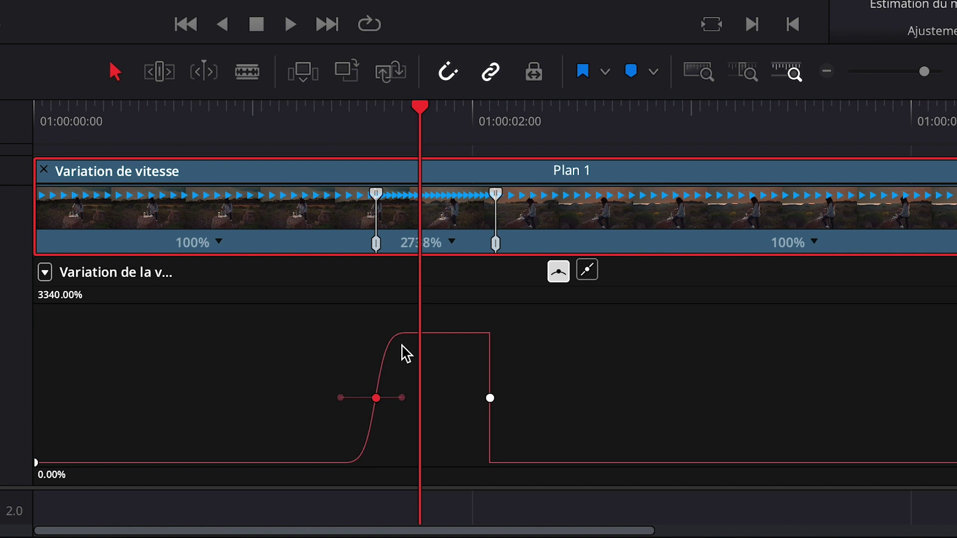
{"action": "left_click", "coordinate": [490, 398]}
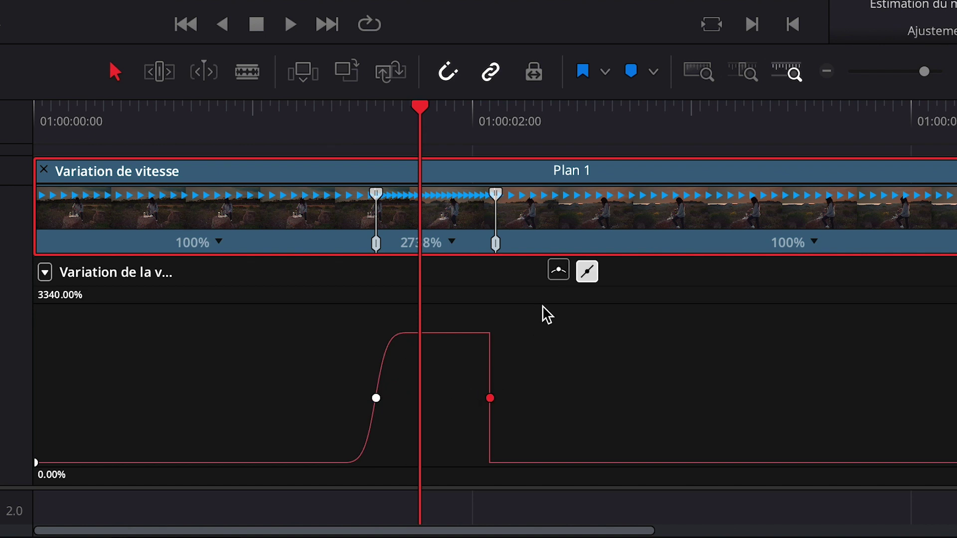
{"action": "left_click", "coordinate": [557, 273]}
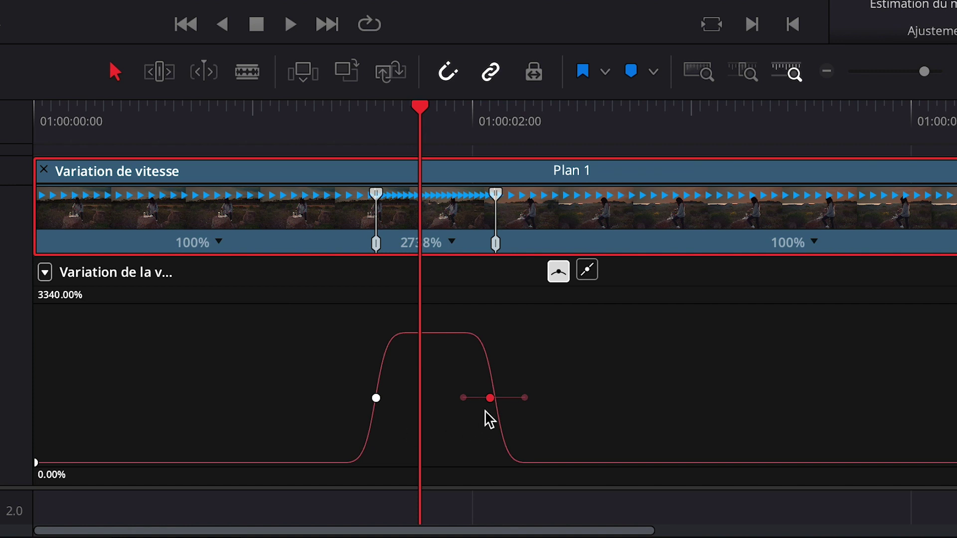
{"action": "left_click_drag", "start_coordinate": [524, 398], "coordinate": [548, 397]}
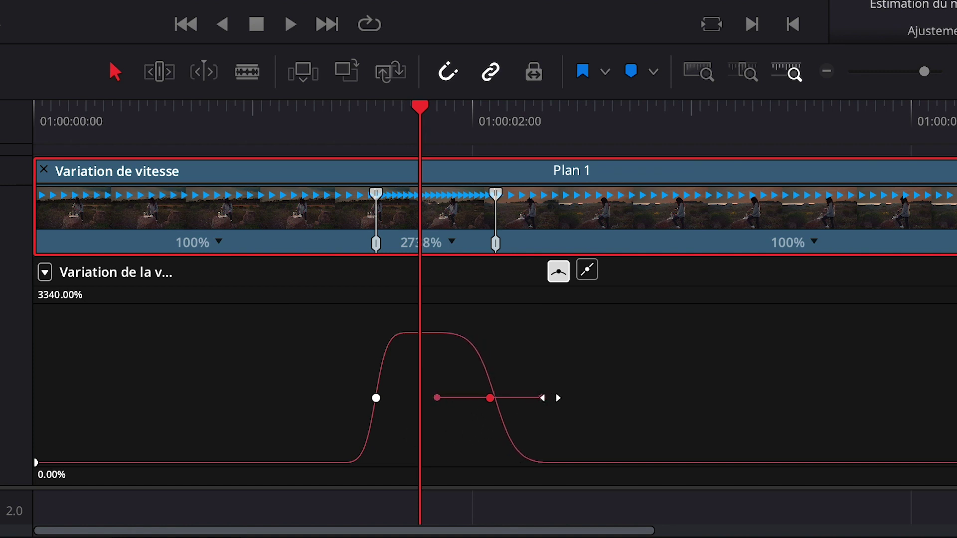
{"action": "left_click", "coordinate": [375, 397]}
{"action": "left_click_drag", "start_coordinate": [402, 397], "coordinate": [428, 397]}
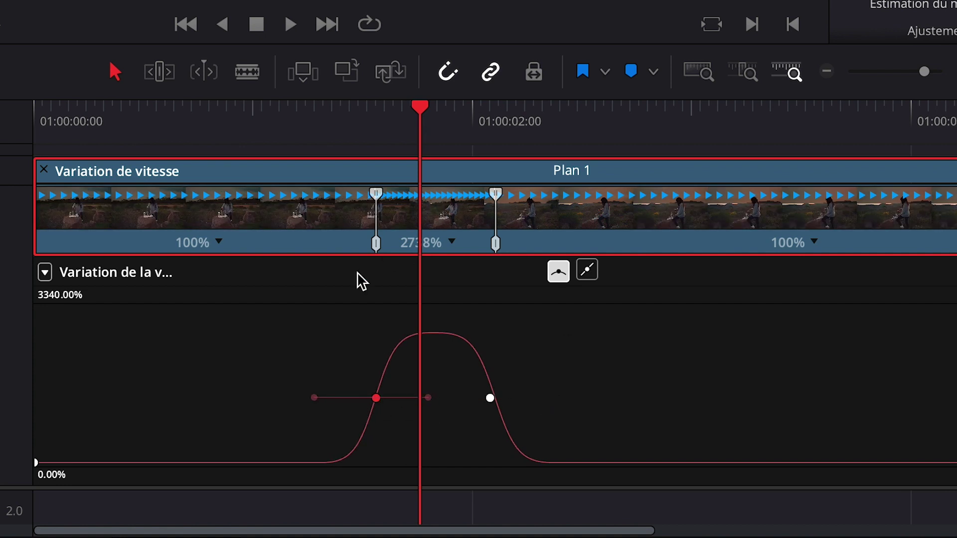
{"action": "left_click", "coordinate": [208, 111]}
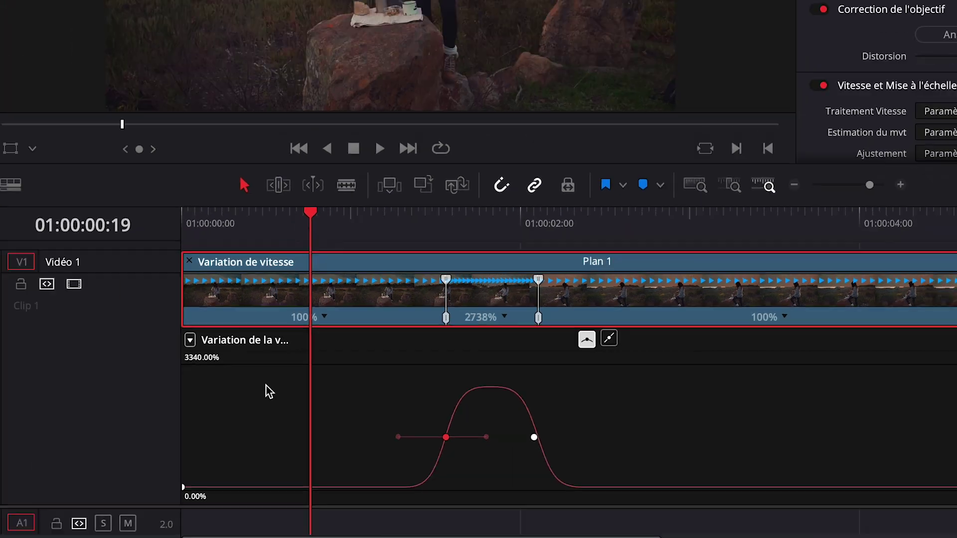
{"action": "key", "text": "space"}
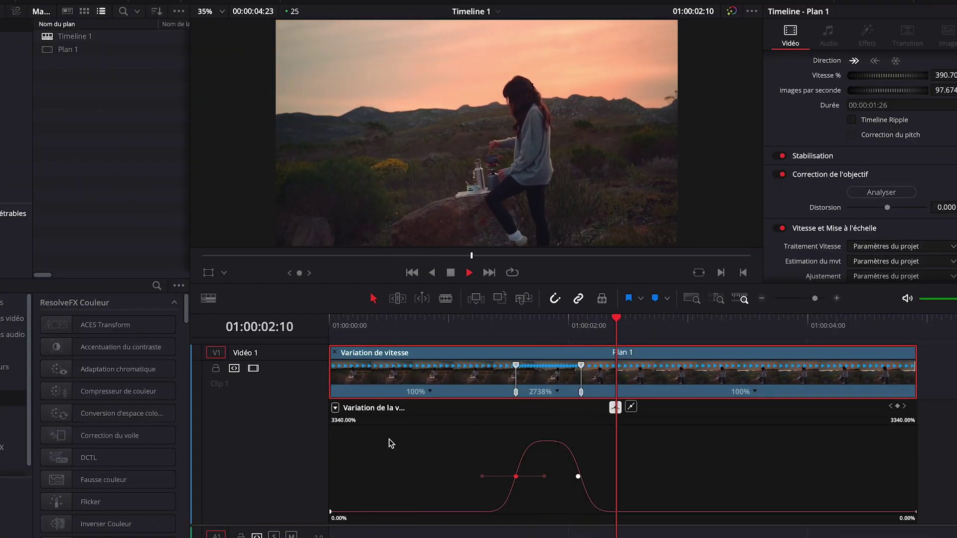
{"action": "key", "text": "space"}
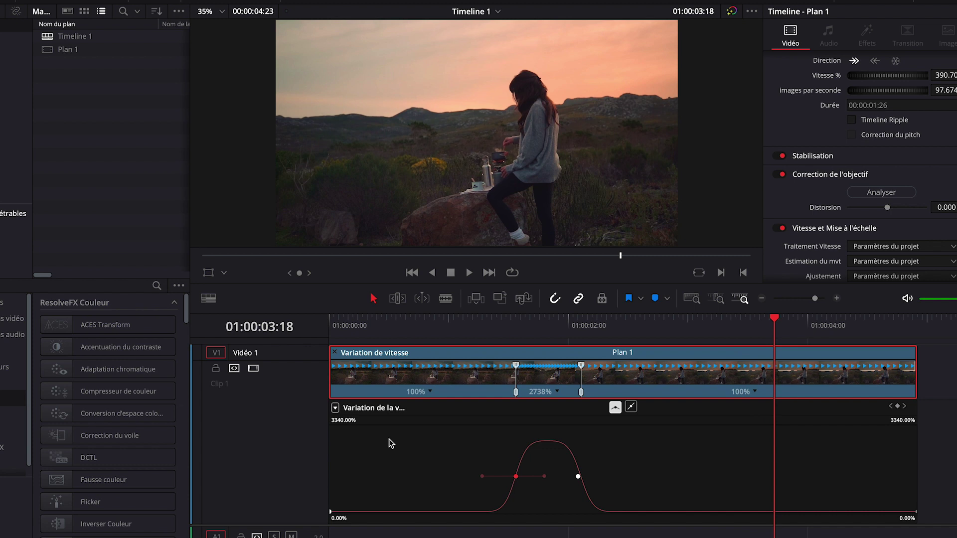
{"action": "left_click", "coordinate": [548, 323]}
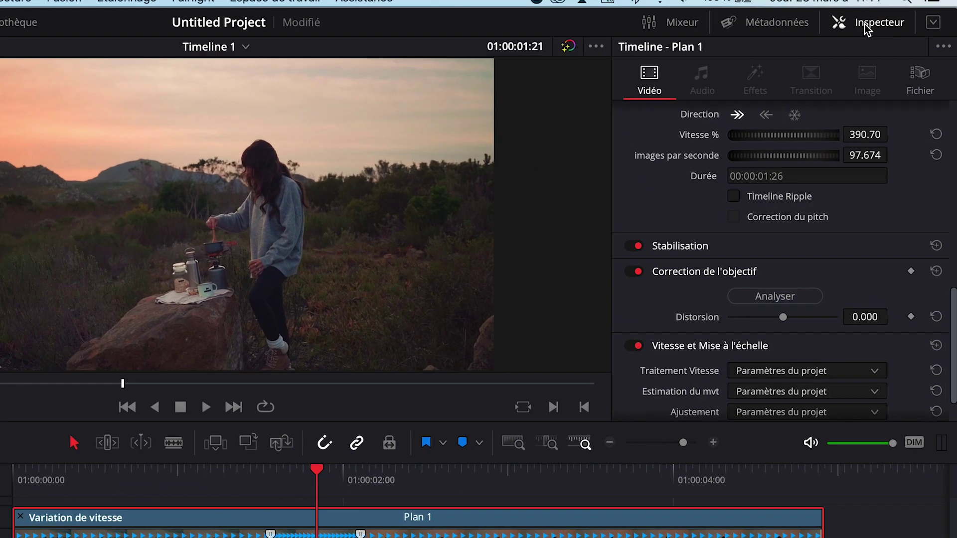
Step: In the Inspecteur's Vitesse et Mise à l'échelle section, set Traitement Vitesse to Fusion en Opacité
{"action": "left_click", "coordinate": [908, 22]}
{"action": "left_click", "coordinate": [908, 22]}
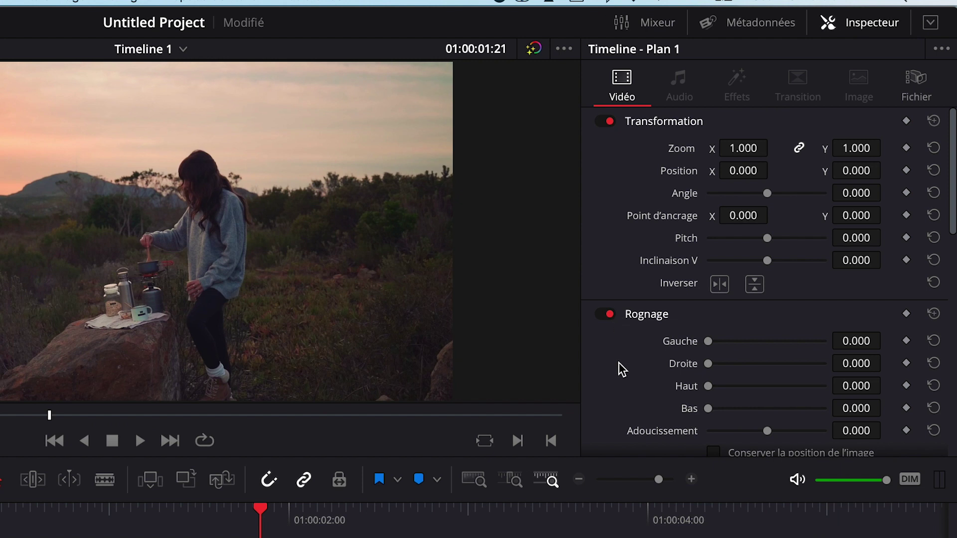
{"action": "scroll", "coordinate": [621, 371], "scroll_direction": "down", "scroll_amount": 10}
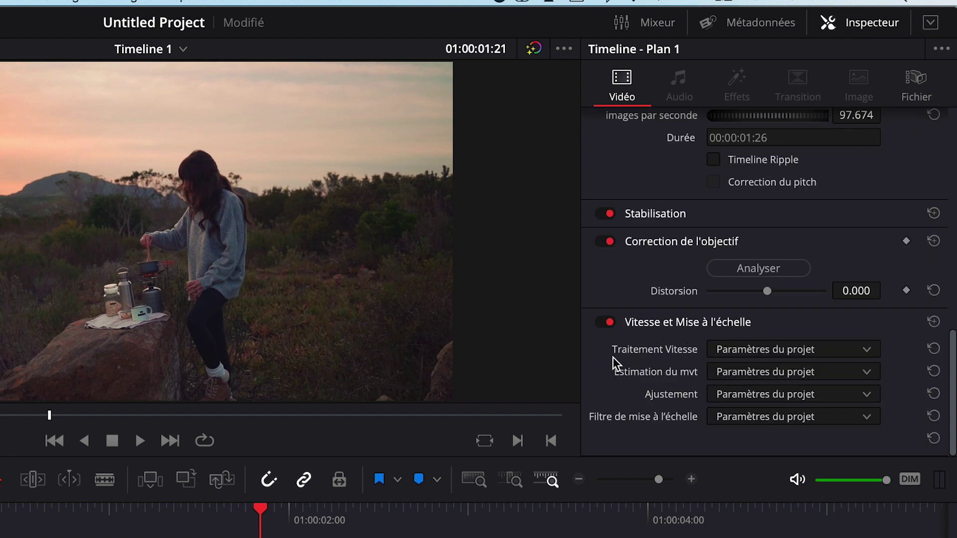
{"action": "left_click", "coordinate": [755, 350]}
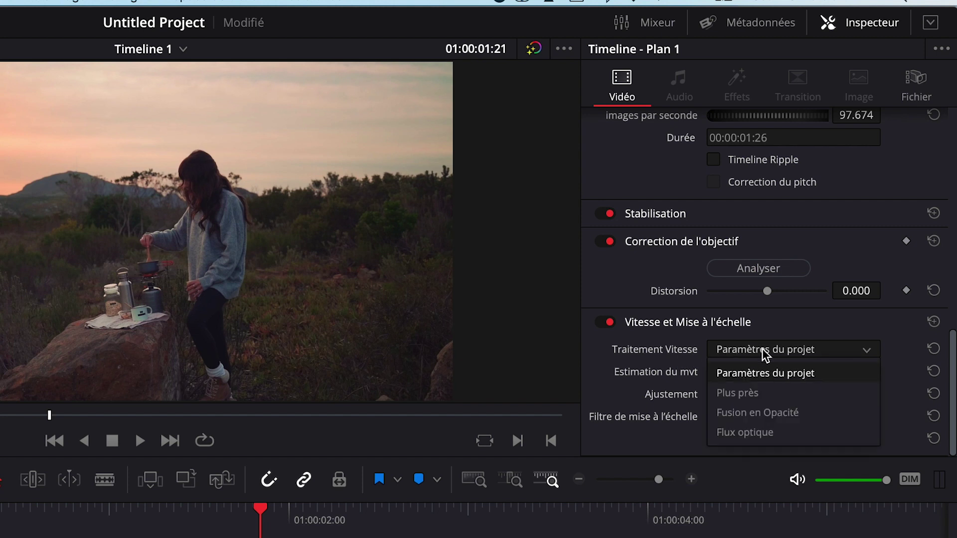
{"action": "left_click", "coordinate": [755, 418]}
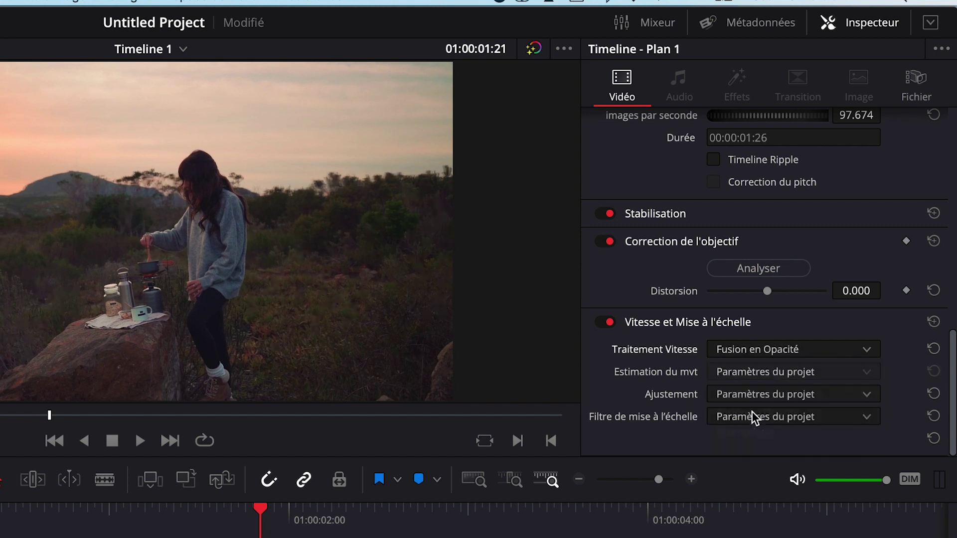
Step: Save the project with Ctrl+S and play back the Plan 1 speed ramp
{"action": "key", "text": "ctrl+s"}
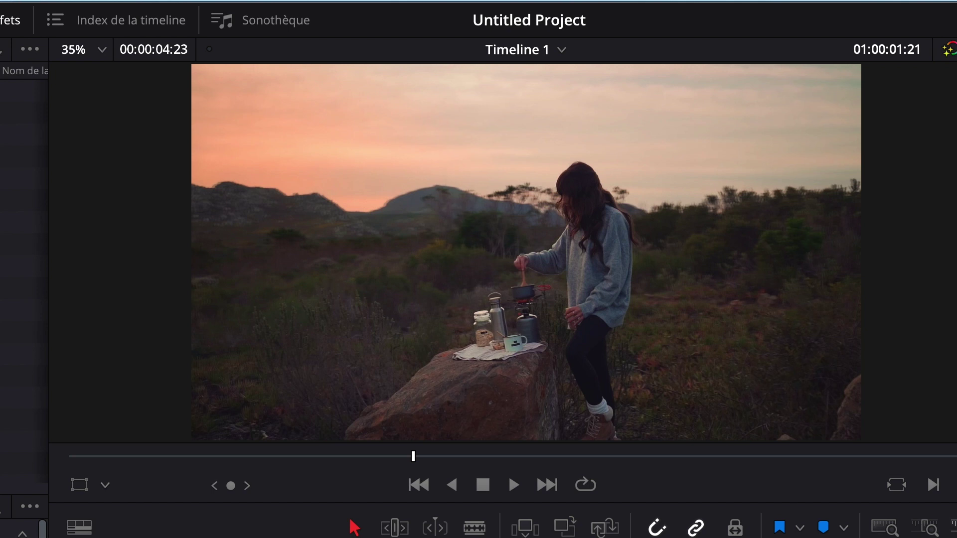
{"action": "key", "text": "space"}
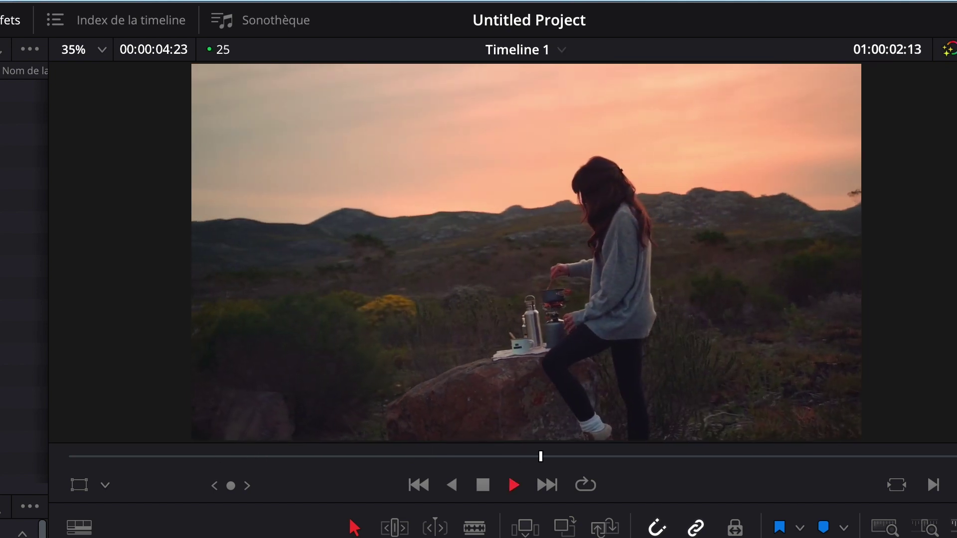